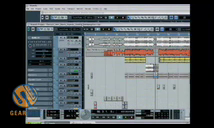
- Open the Mixer window with F3 to show the song's channel levels
key(F3)
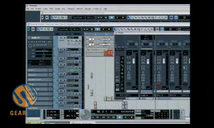